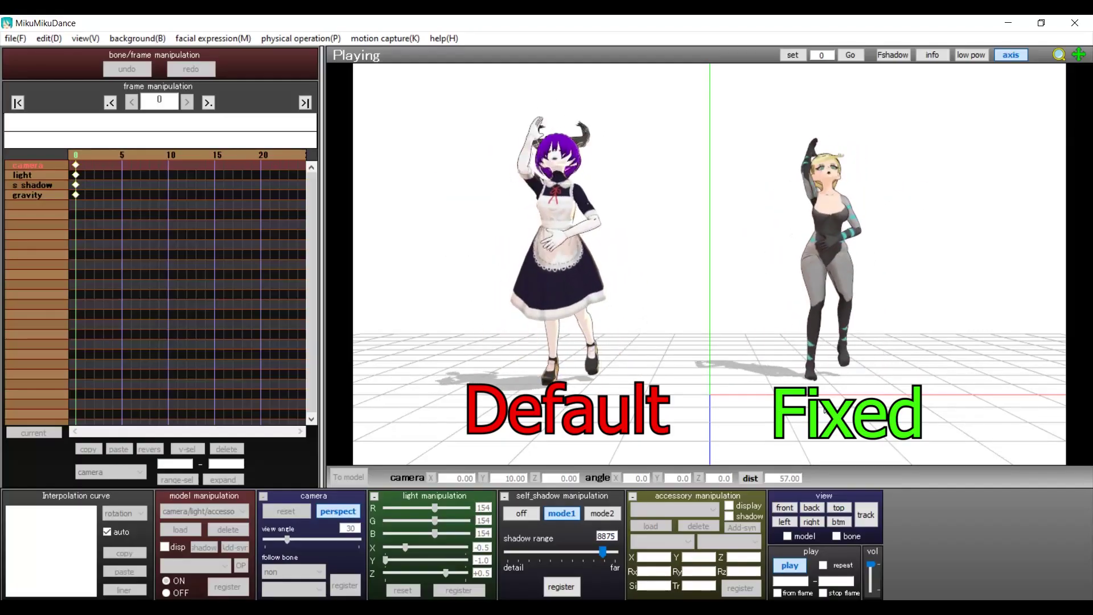
- Orbit the MMD view around the default and fixed models dancing side by side
right_drag(865, 401, 939, 401)
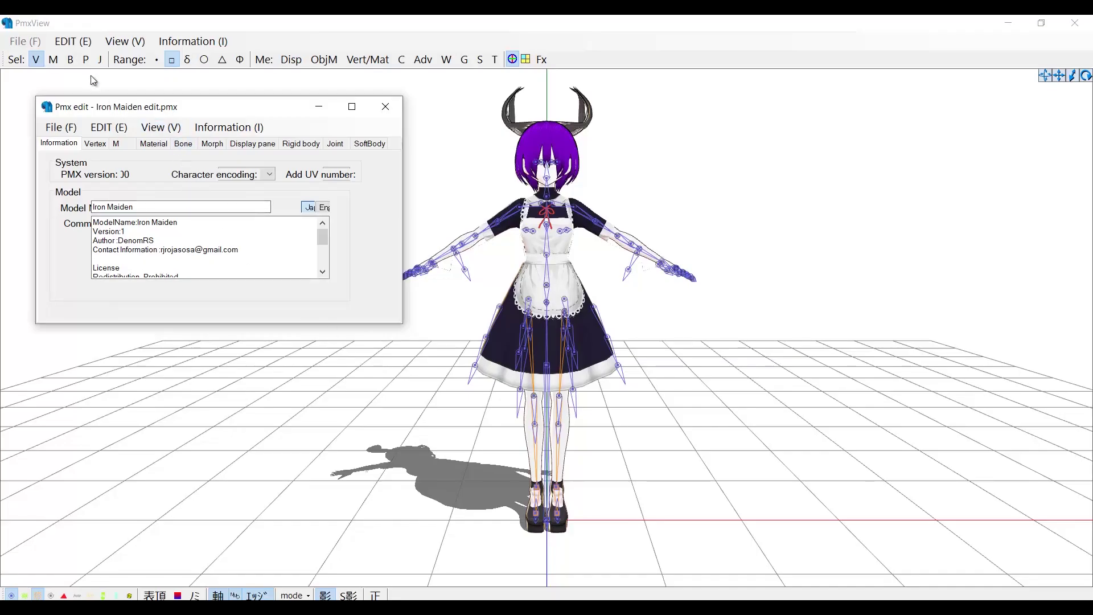
- Bring the PMX Editor window forward and show the model's bone list
click(73, 62)
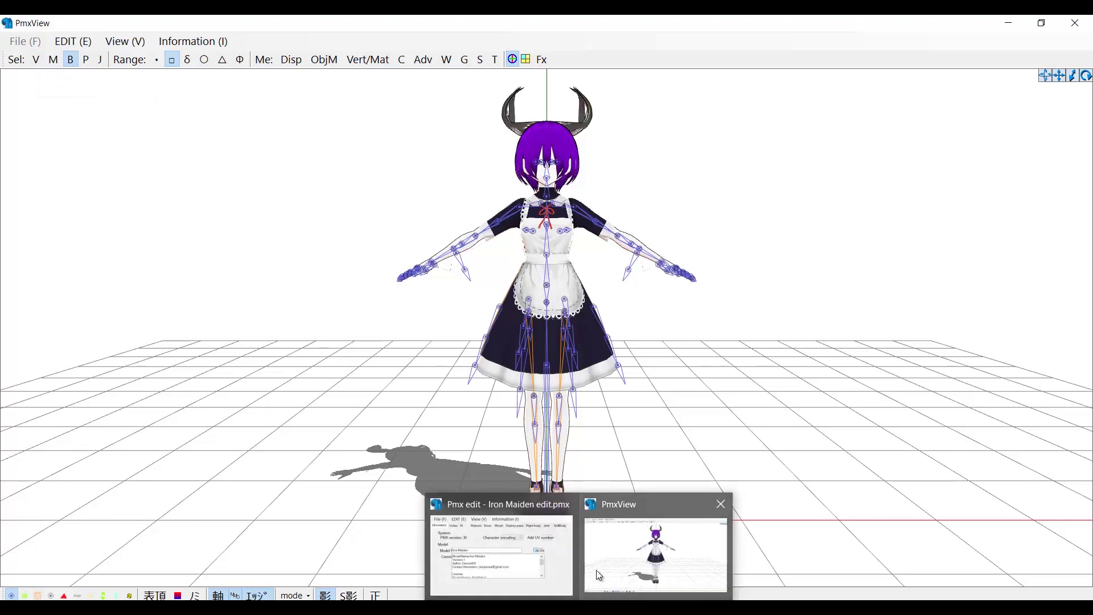
click(562, 596)
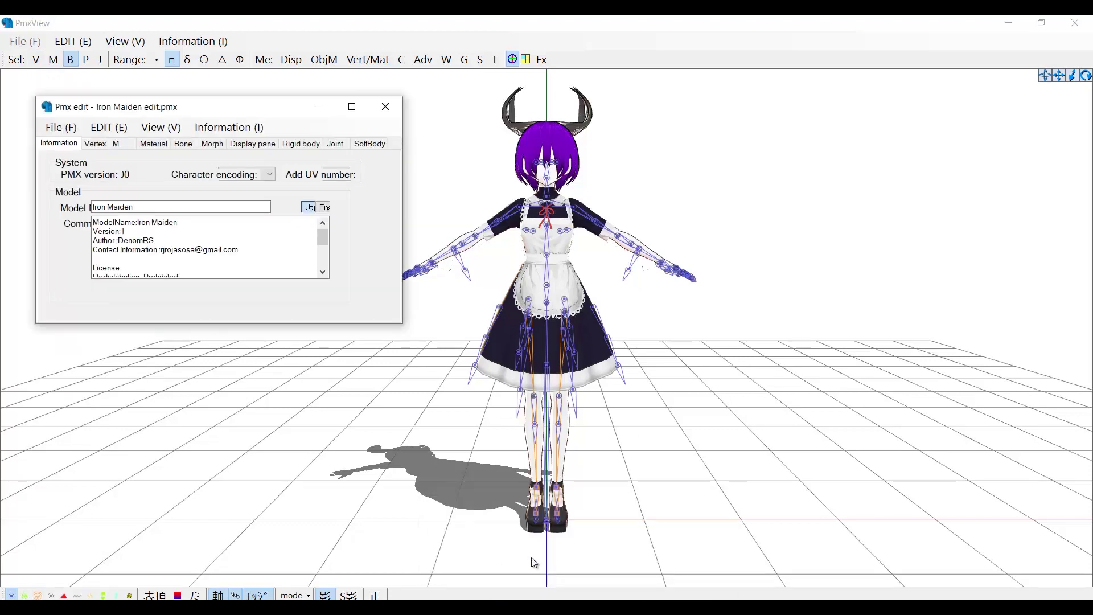
click(191, 141)
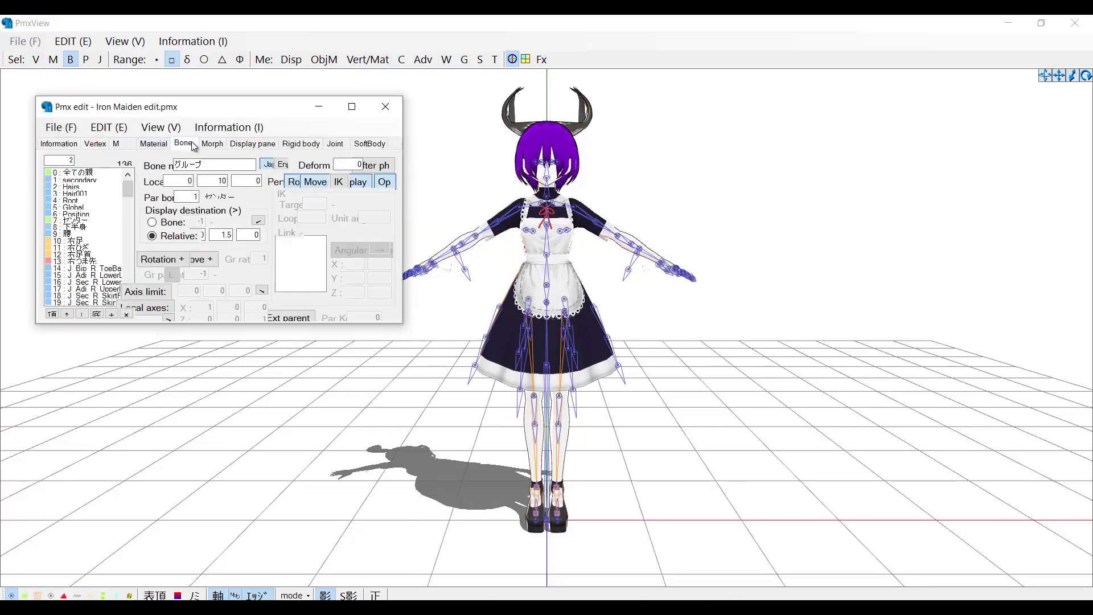
- Compare the Position and センター bones, then select bones secondary through Global
click(72, 221)
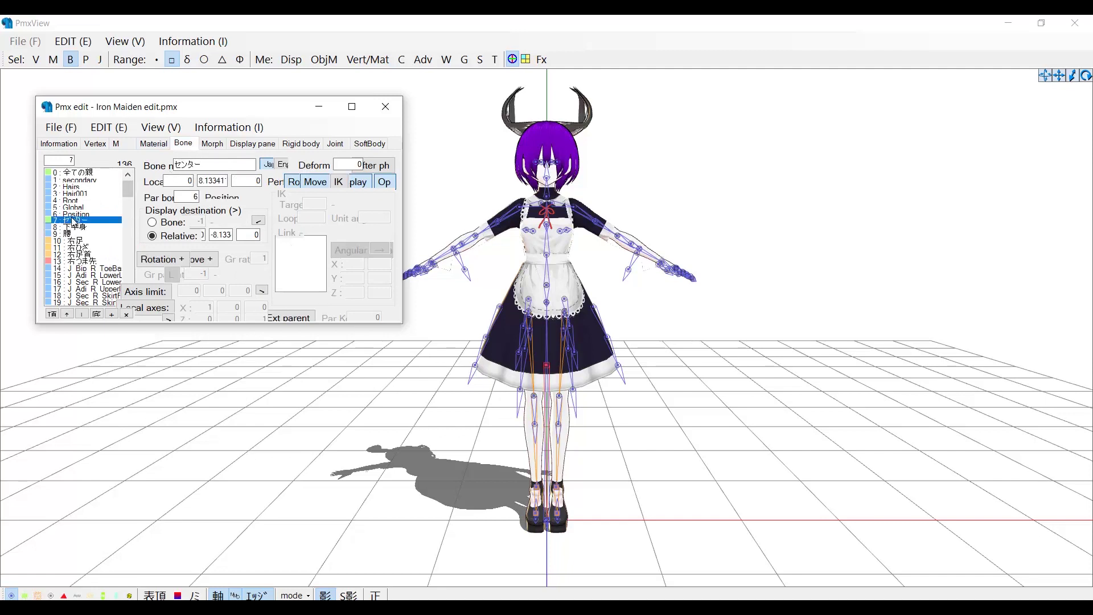
click(74, 214)
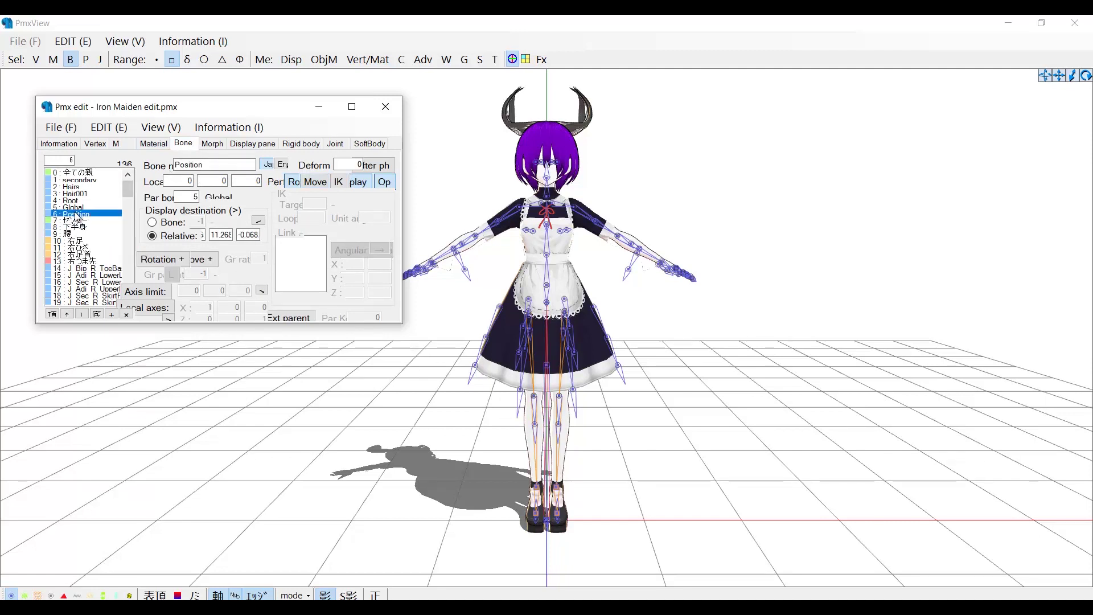
click(76, 221)
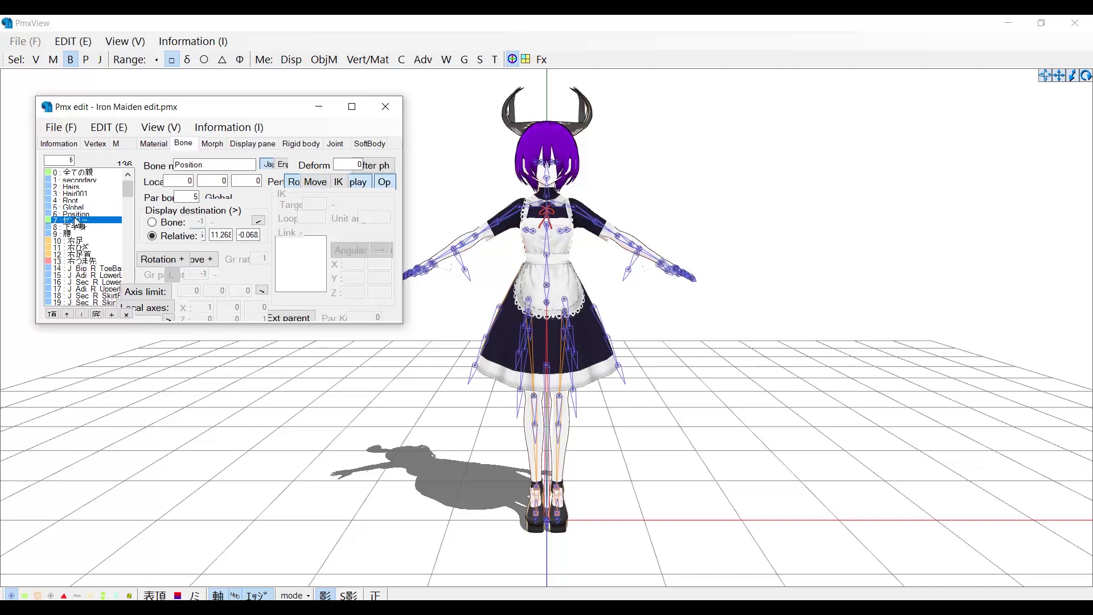
click(75, 214)
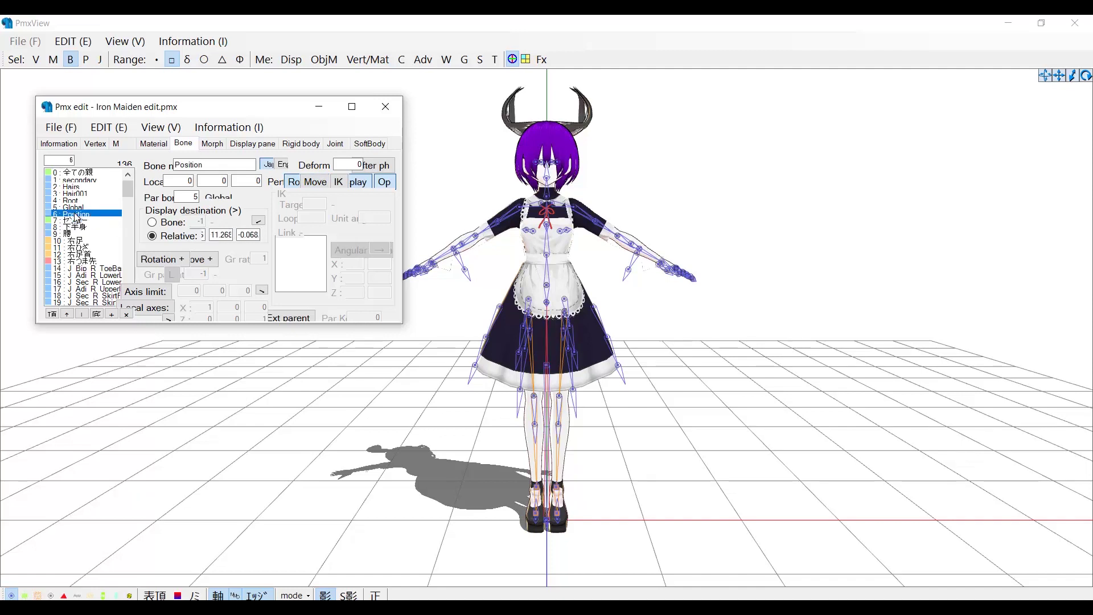
click(76, 208)
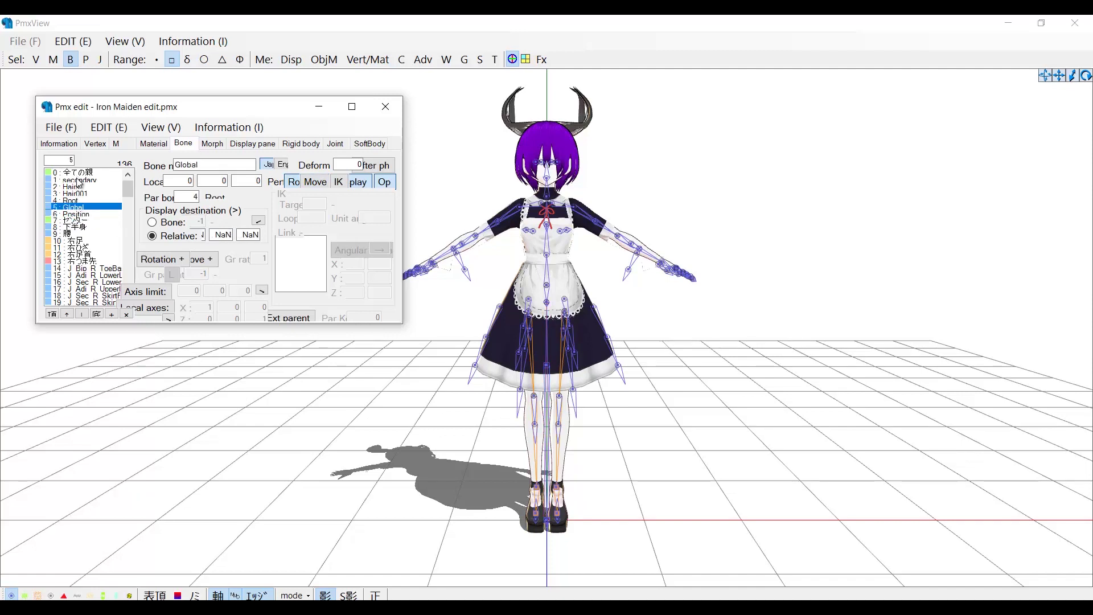
shift+click(78, 182)
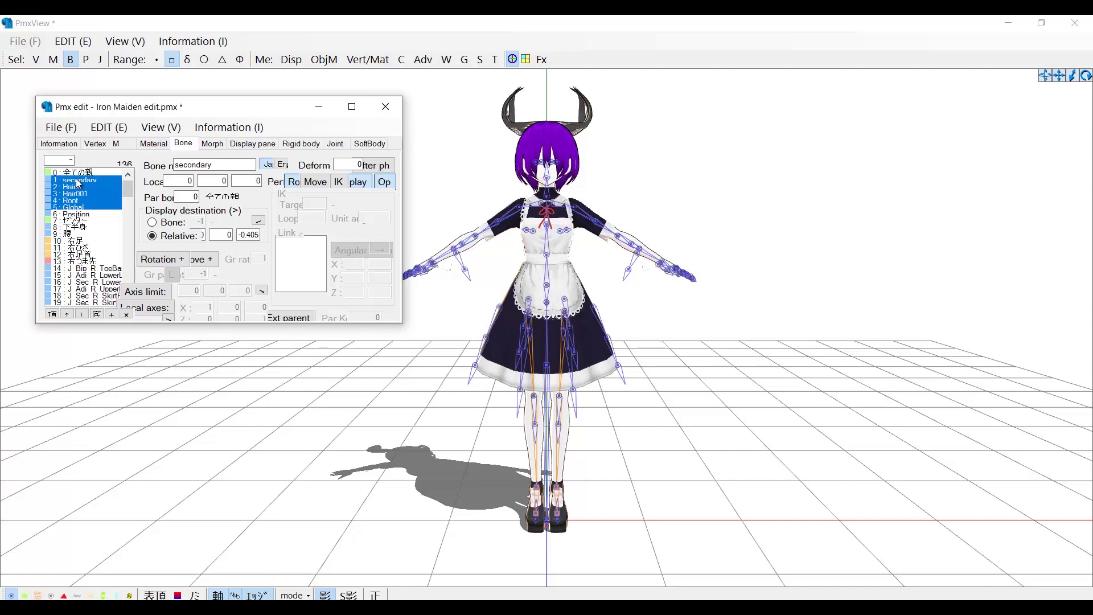
- Delete the five extra bones, allow Position to move, and clear the original センター bone's name
key(Delete)
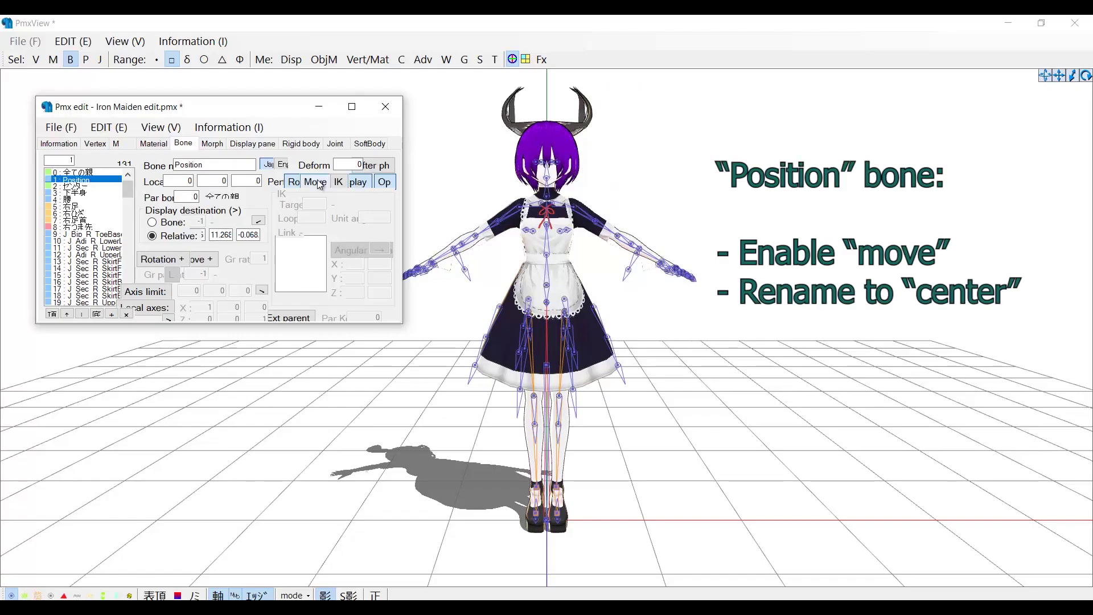
click(318, 185)
click(76, 186)
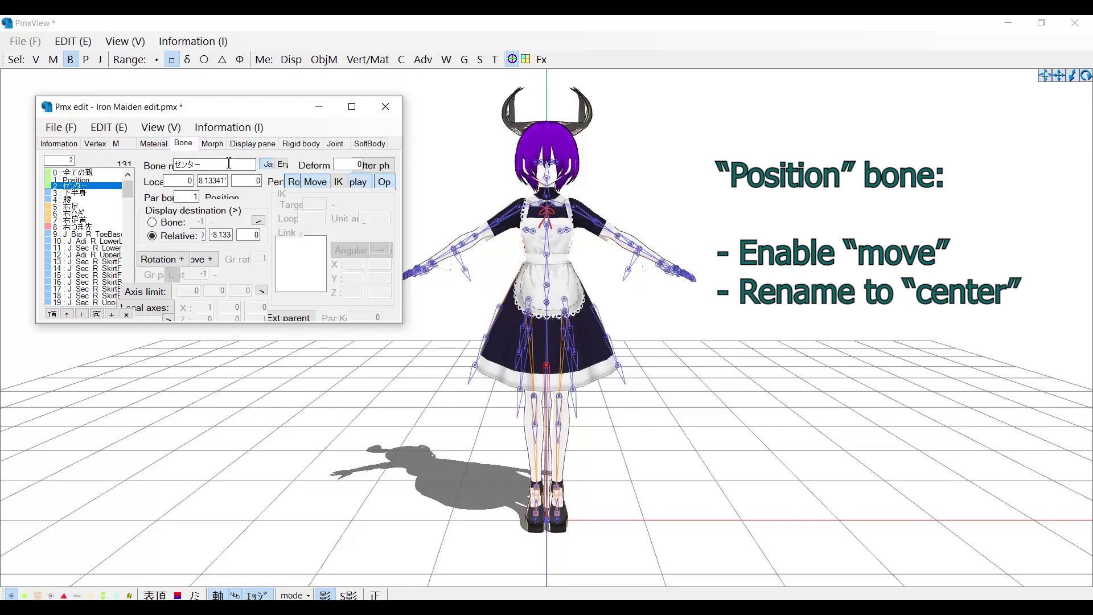
drag(201, 164, 145, 164)
key(ctrl+c)
key(BackSpace)
- Rename the Position bone to センター with the English name 'center'
click(96, 180)
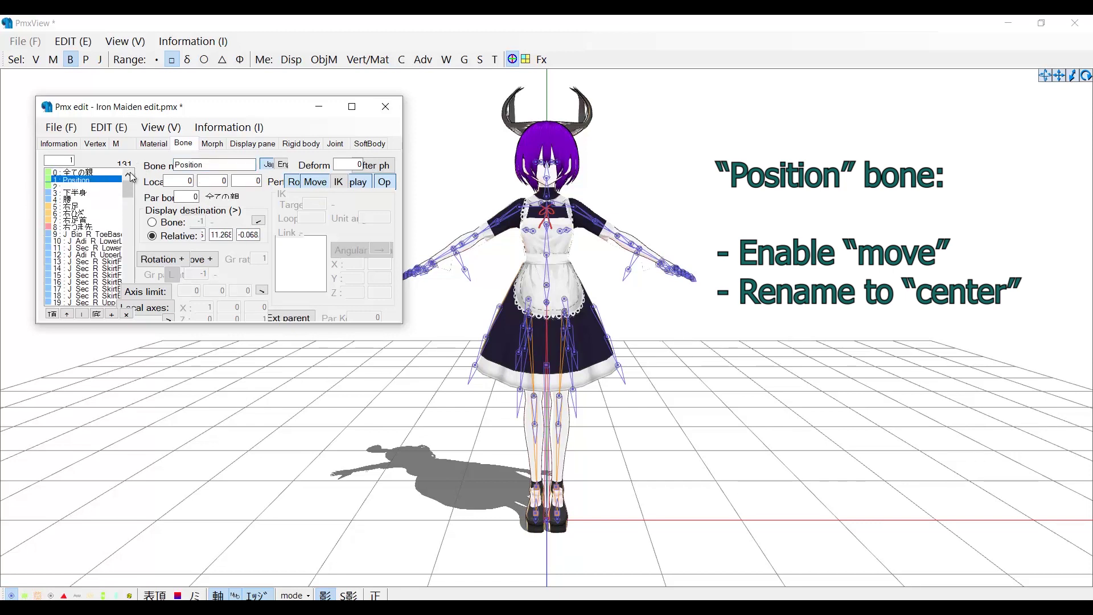
drag(202, 164, 140, 163)
key(ctrl+v)
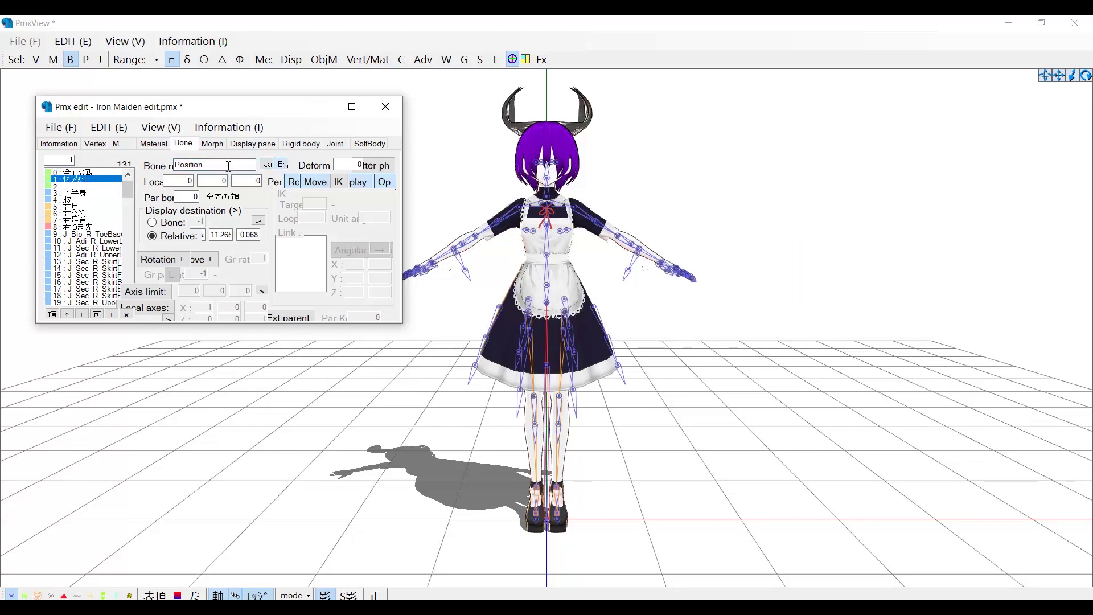
drag(255, 164, 112, 170)
text(ce)
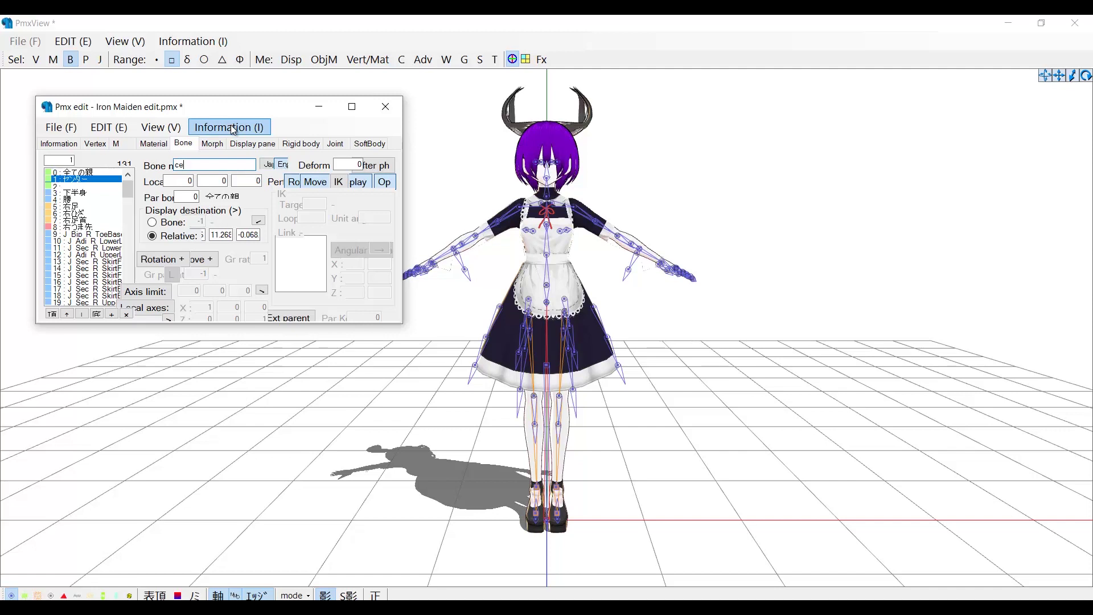
text(nte)
text(r)
click(83, 185)
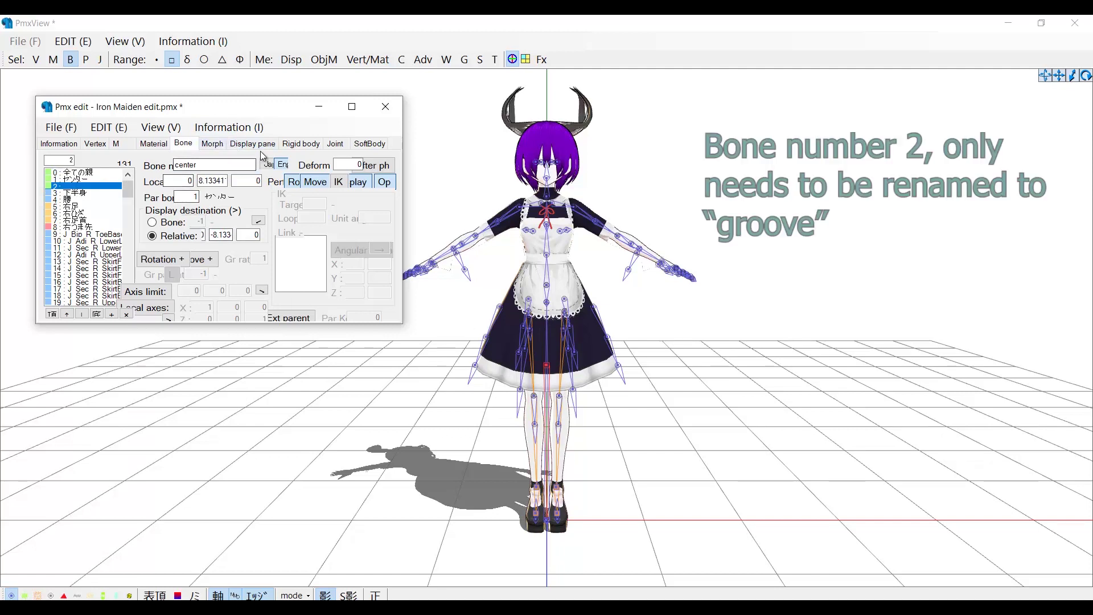
- Name bone 2 'groove' and paste グルーブ from the Notepad list as its Japanese name
double_click(205, 164)
text(gr)
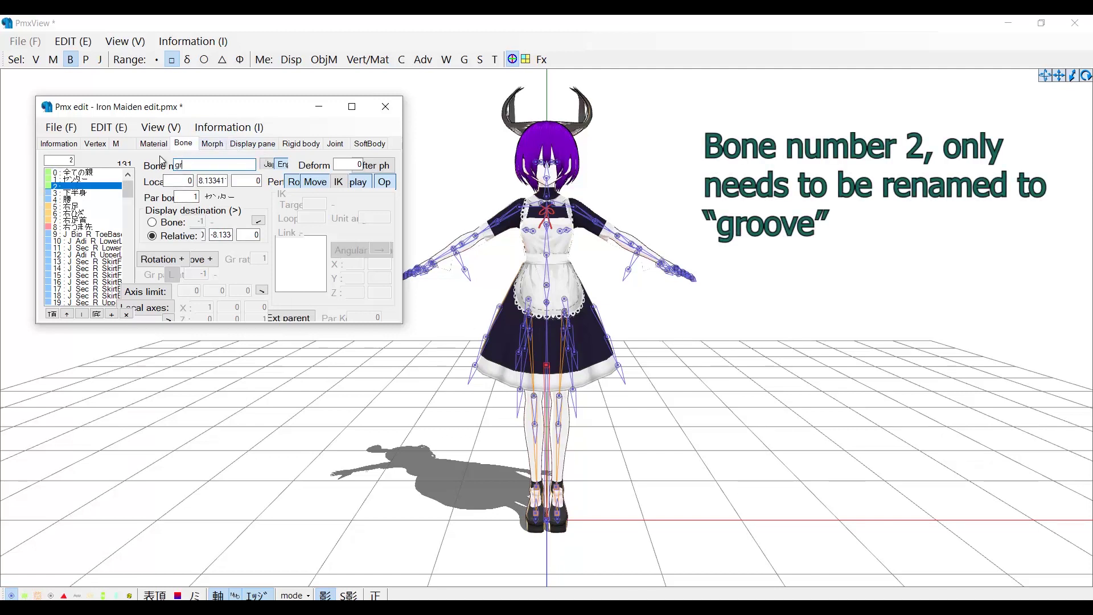
text(oove)
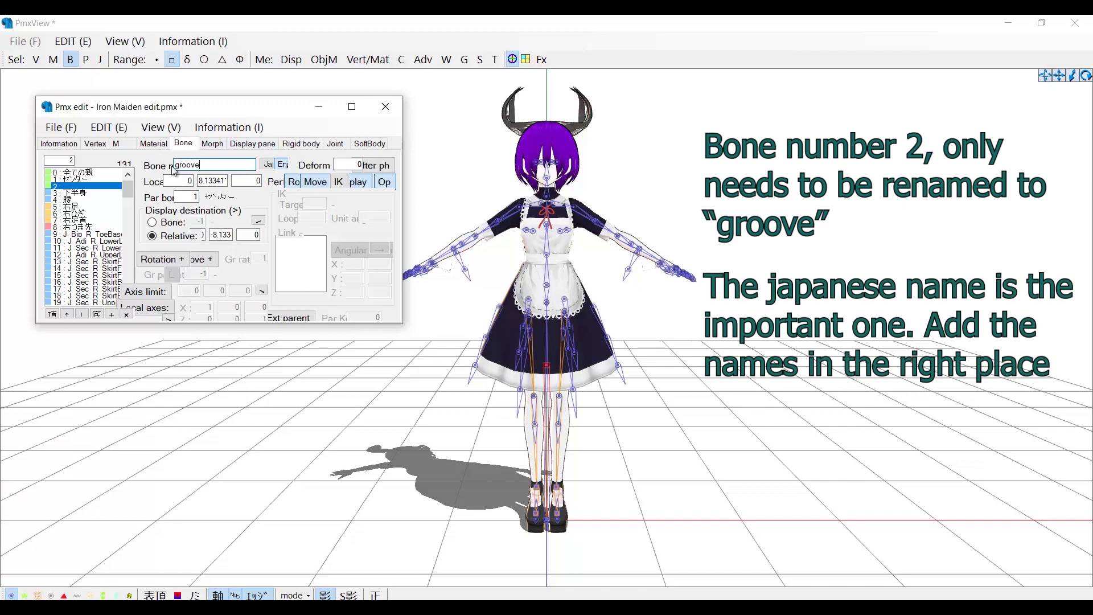
click(273, 164)
click(615, 598)
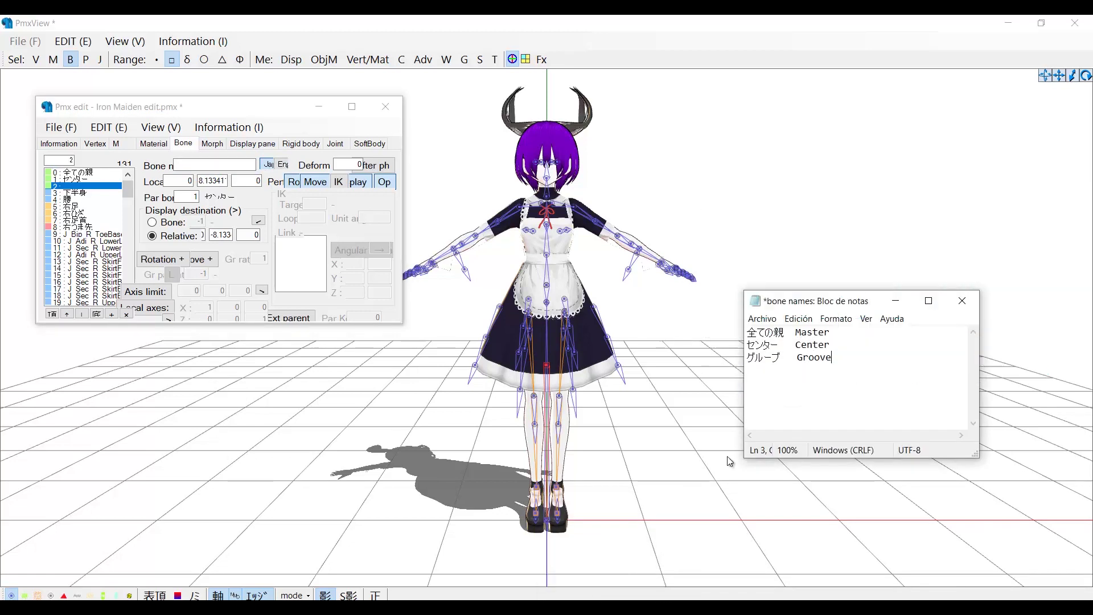
drag(834, 358, 740, 358)
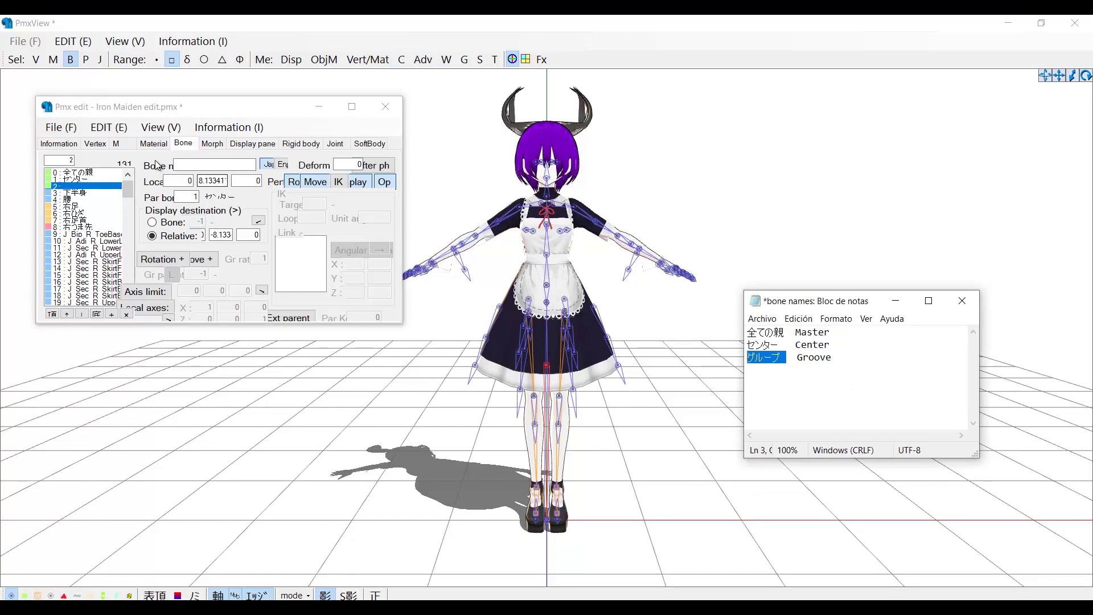
click(196, 166)
text(グループ)
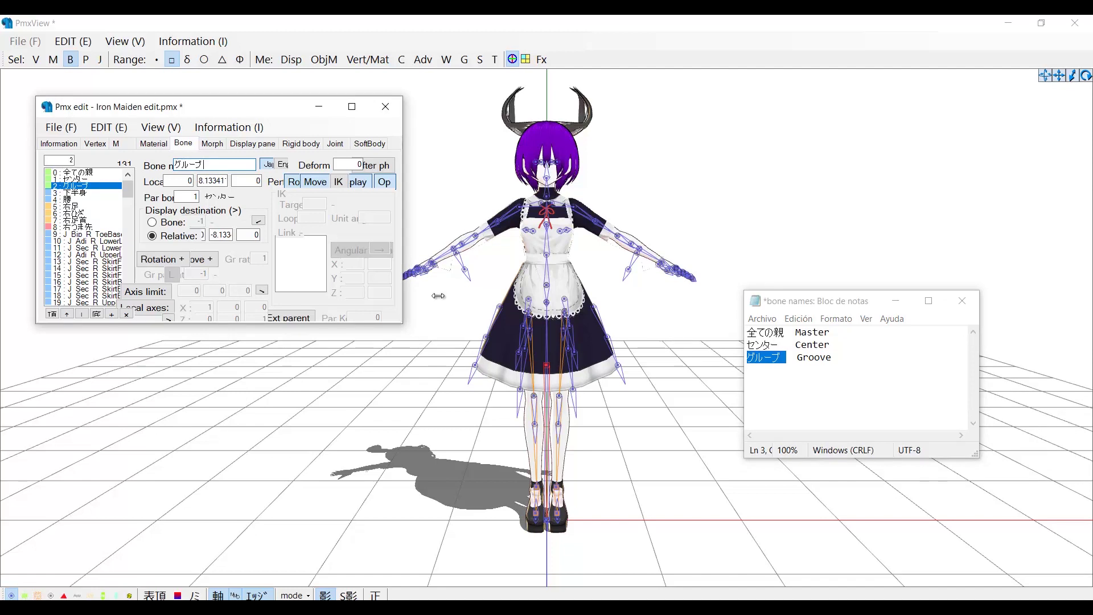
- Set グルーブ's relative offset to 1.5, and センター's Y location to 8.7 and relative offset to 1
double_click(225, 236)
key(BackSpace)
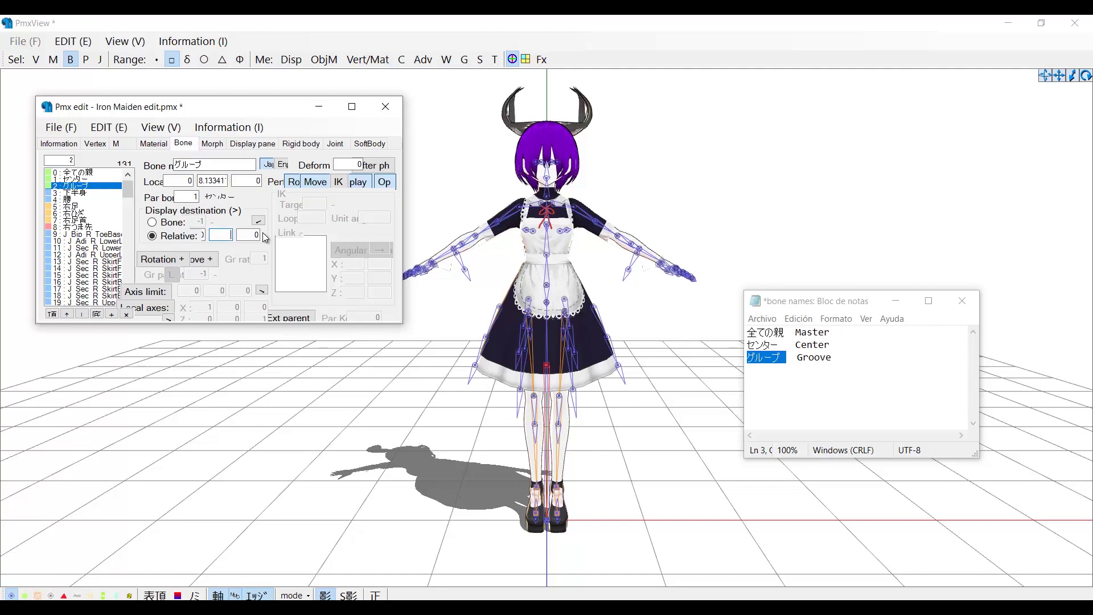
text(1.5)
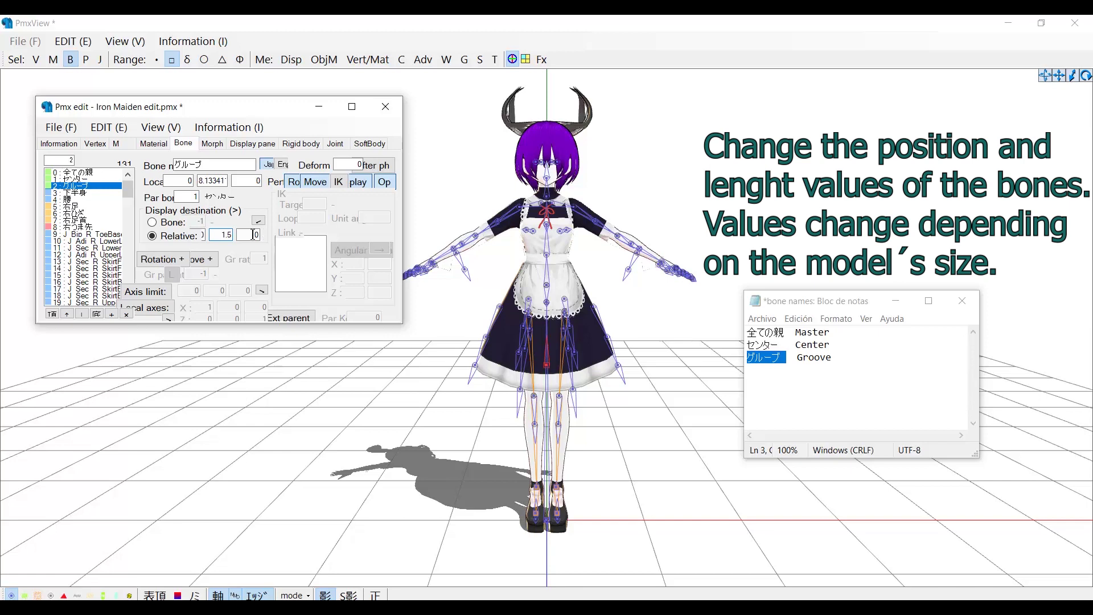
click(91, 180)
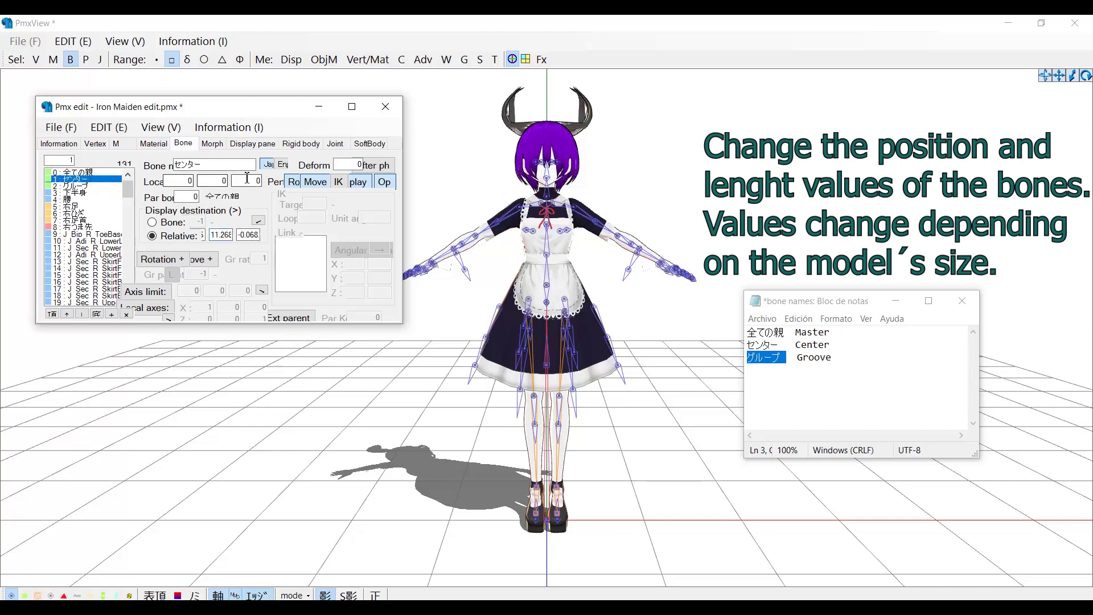
double_click(221, 181)
text(10)
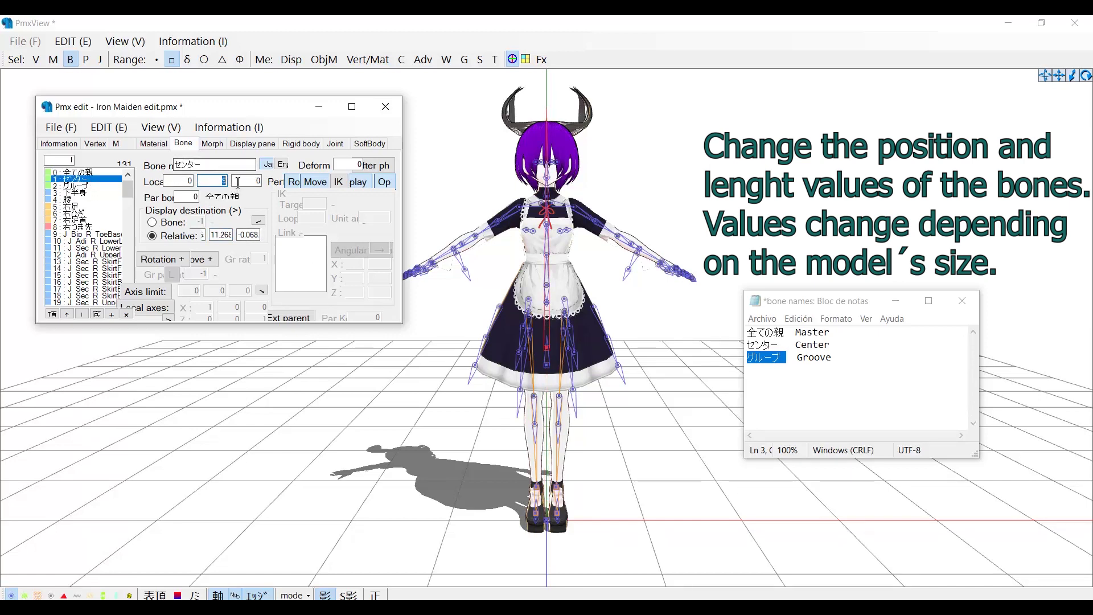
text(8.7)
double_click(220, 235)
text(1)
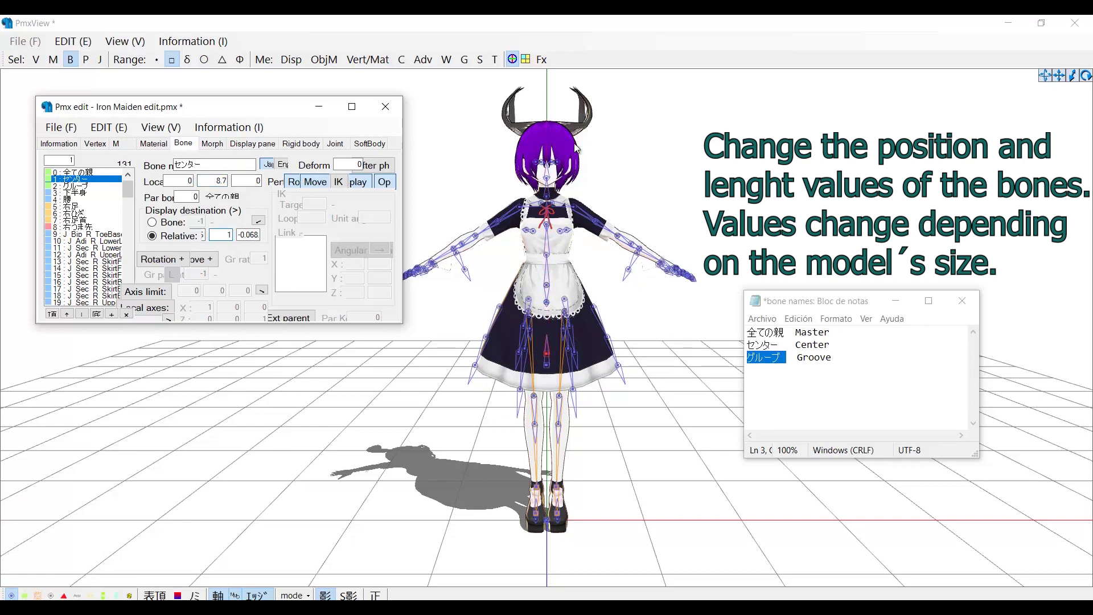
drag(272, 107, 268, 102)
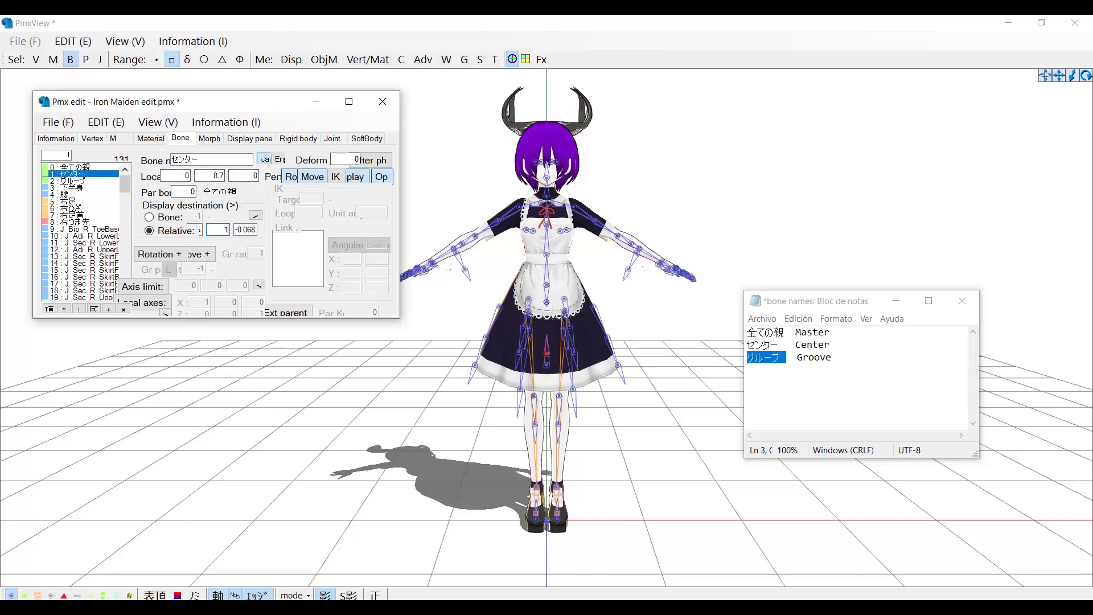
- Open TransformView and rotate the センター bone to test the model's movement
click(494, 61)
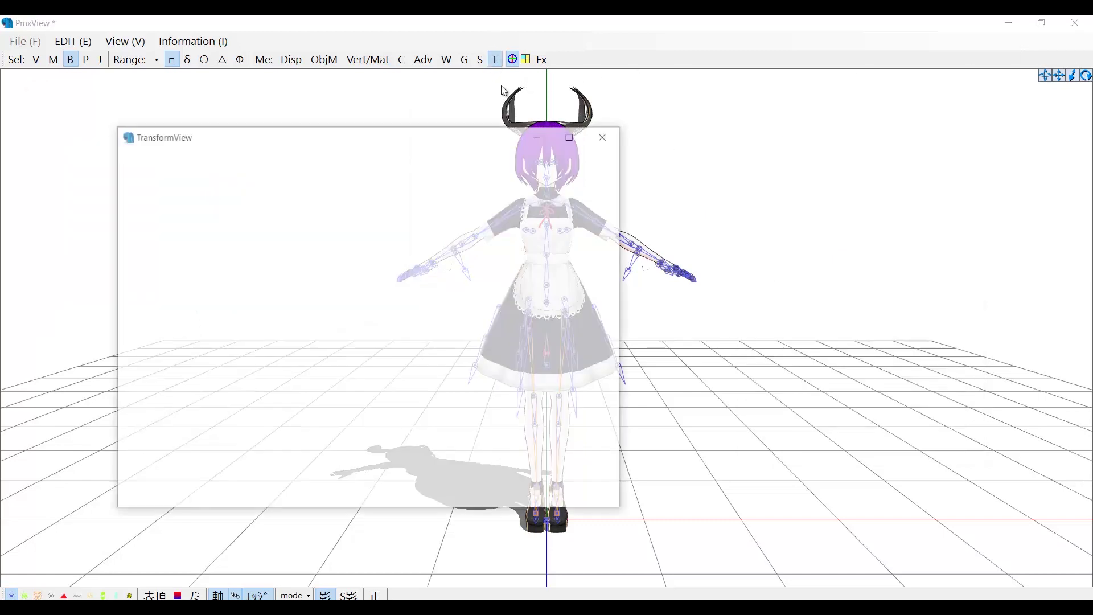
click(287, 314)
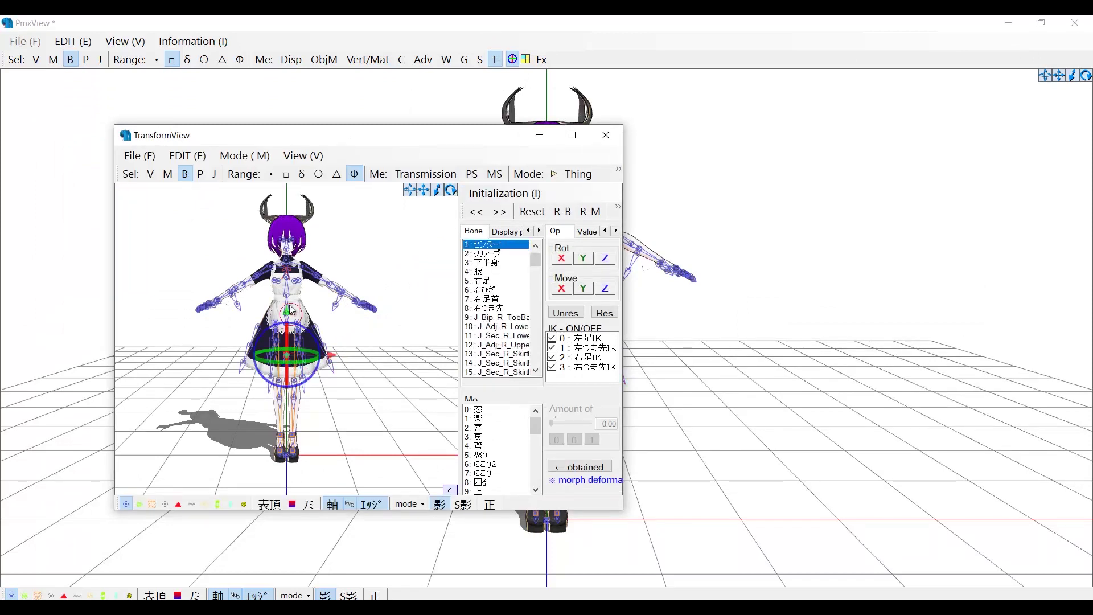
drag(287, 315, 293, 316)
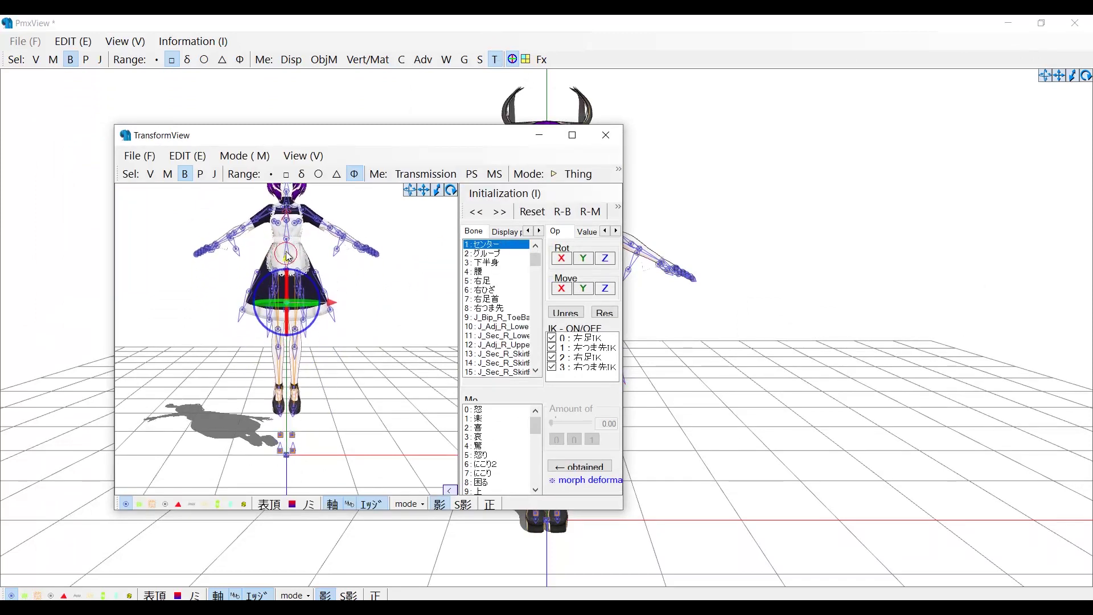